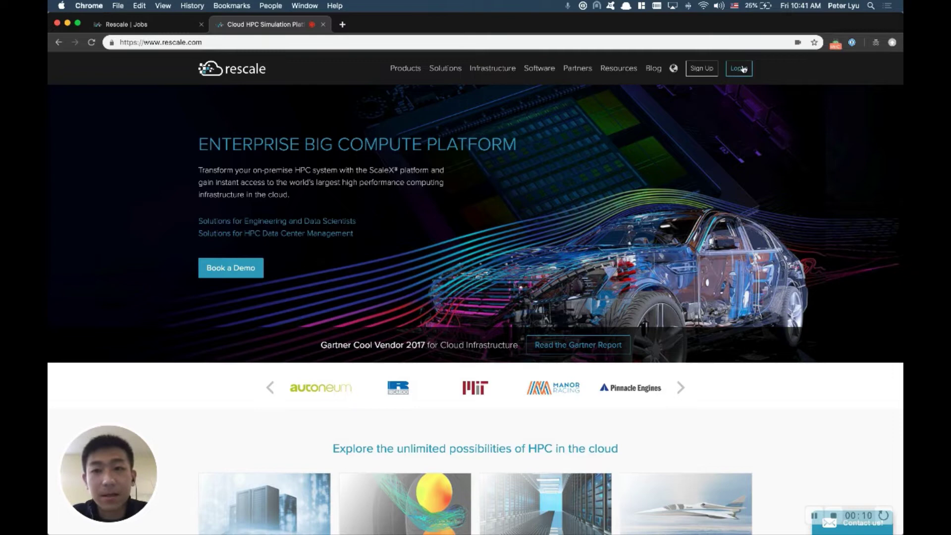
Go to the Rescale Jobs list, where the newest ANSYS Fluent job's cluster is starting
{"action": "left_click", "coordinate": [121, 25]}
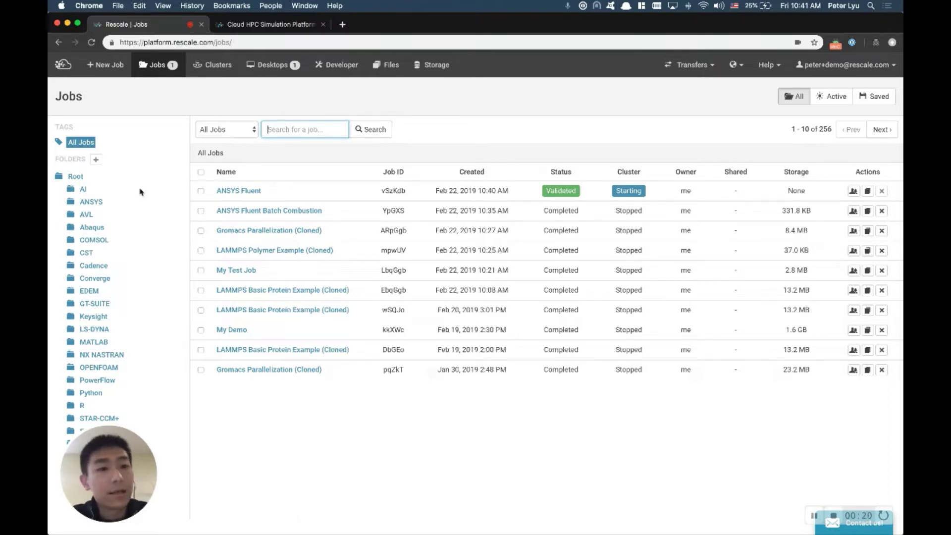
Create a new job and rename it from 'Untitled Job' to 'ANSYS Fluent'
{"action": "left_click", "coordinate": [111, 69]}
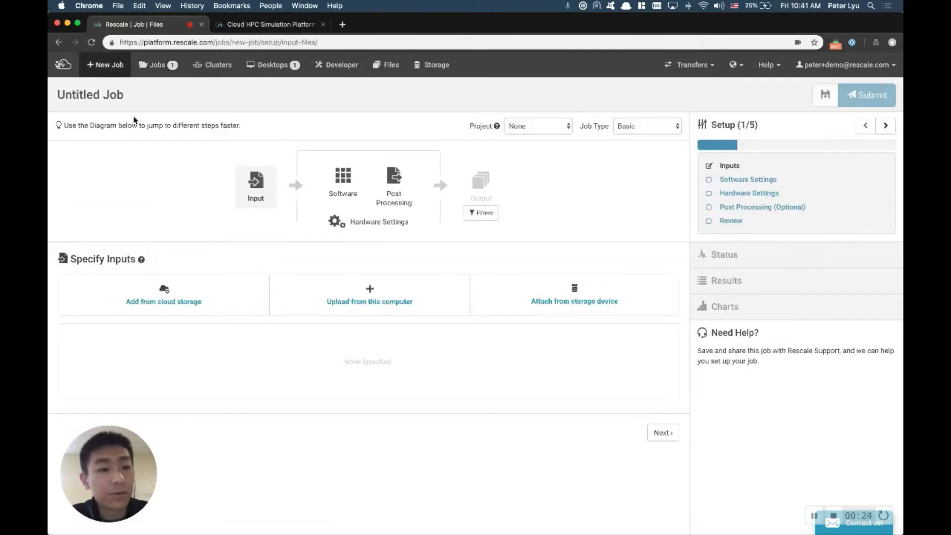
{"action": "left_click", "coordinate": [113, 101]}
{"action": "type", "text": "ANS"}
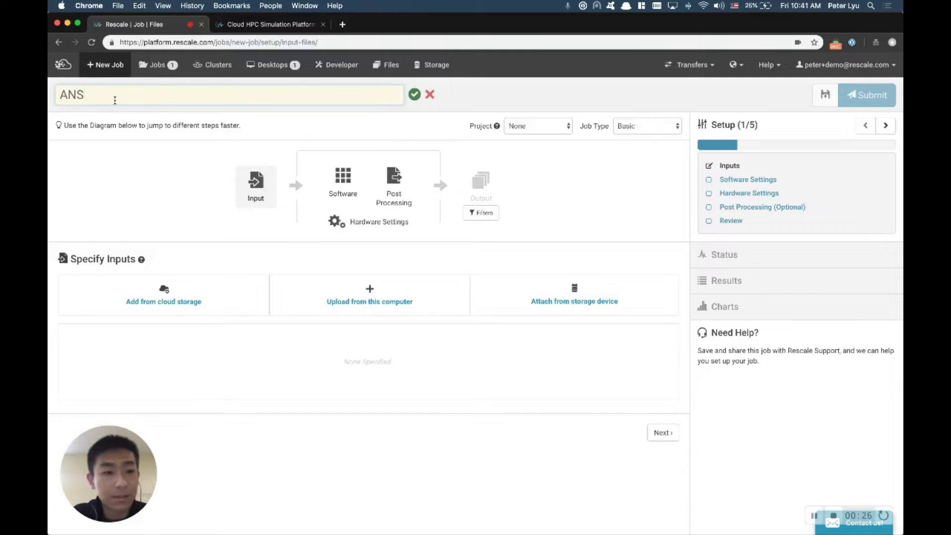
{"action": "type", "text": "YS Fl"}
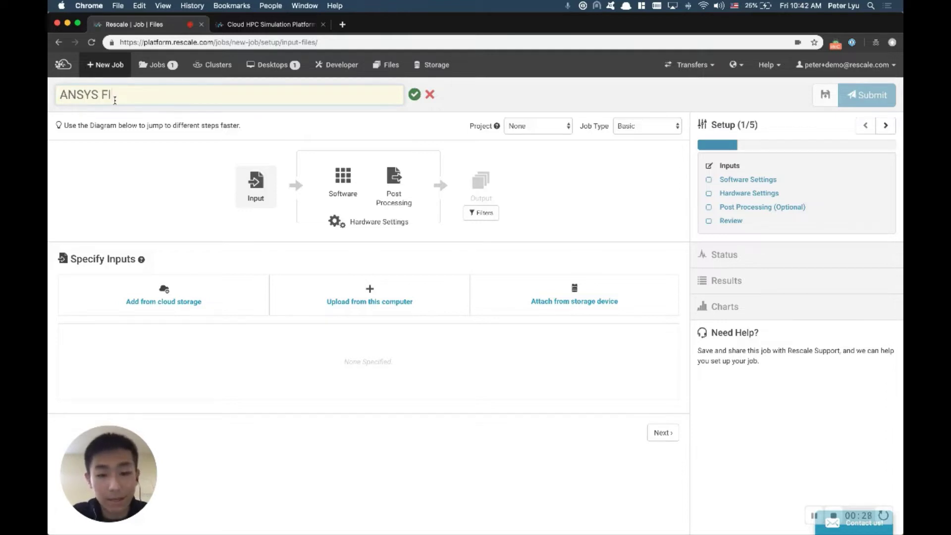
{"action": "type", "text": "uent"}
{"action": "left_click", "coordinate": [145, 181]}
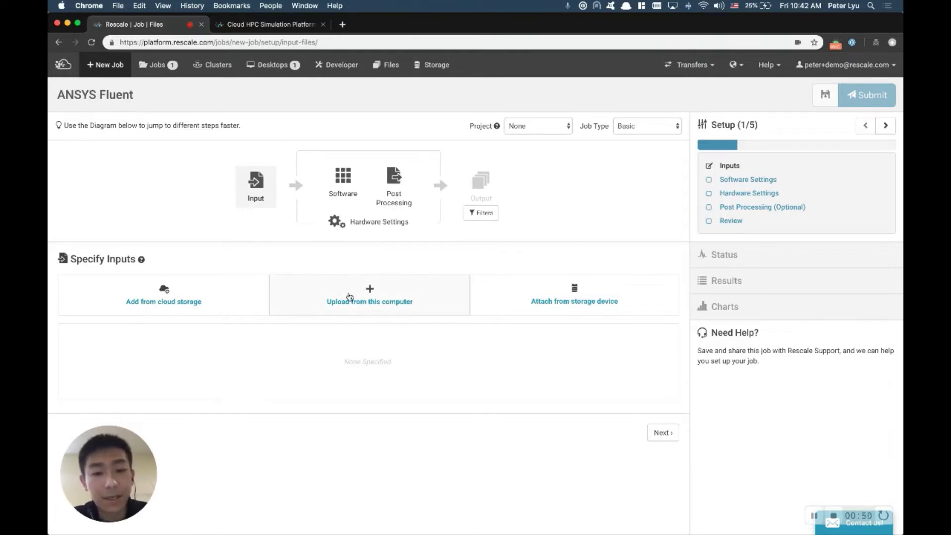
Upload run_plot.jou and tjunction_plot.cas.gz from the Desktop as job input files
{"action": "left_click", "coordinate": [371, 295]}
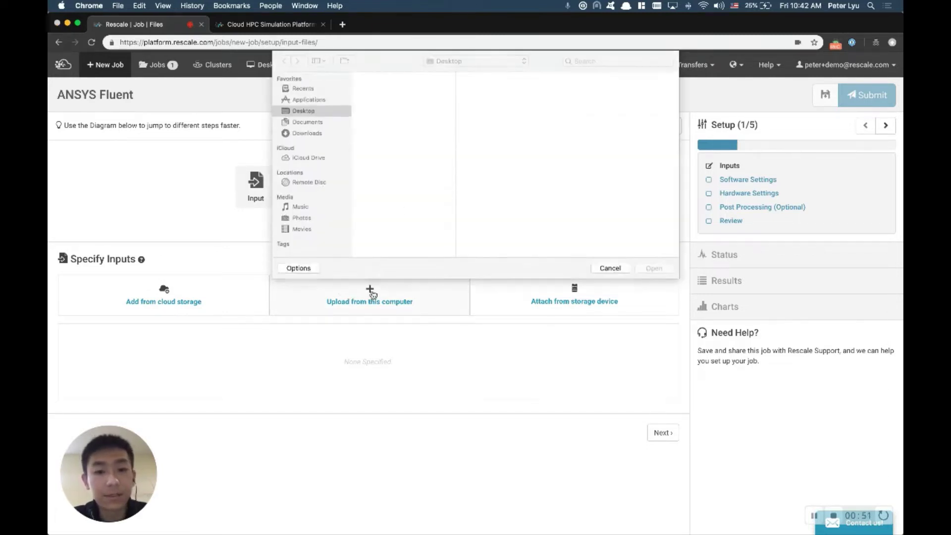
{"action": "left_click", "coordinate": [391, 108]}
{"action": "left_click", "coordinate": [400, 118], "text": "shift"}
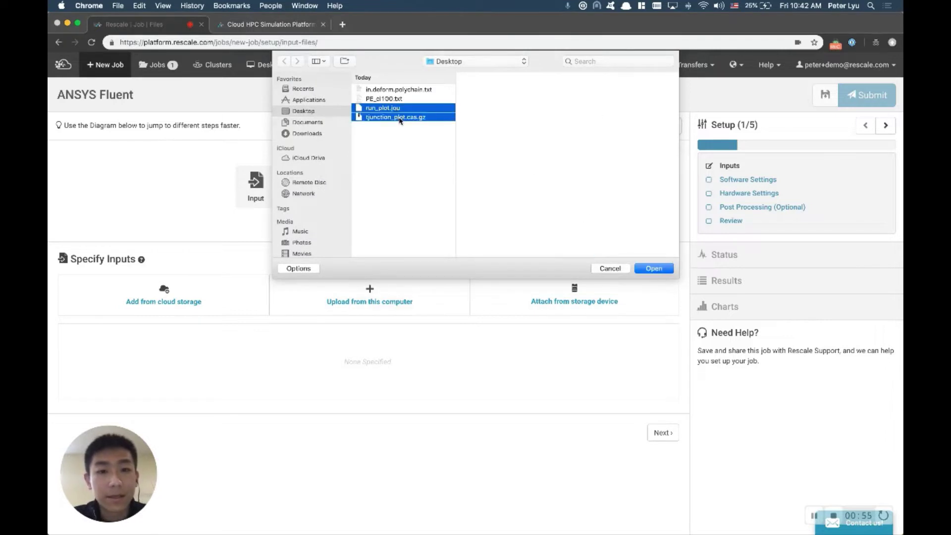
{"action": "left_click", "coordinate": [654, 269]}
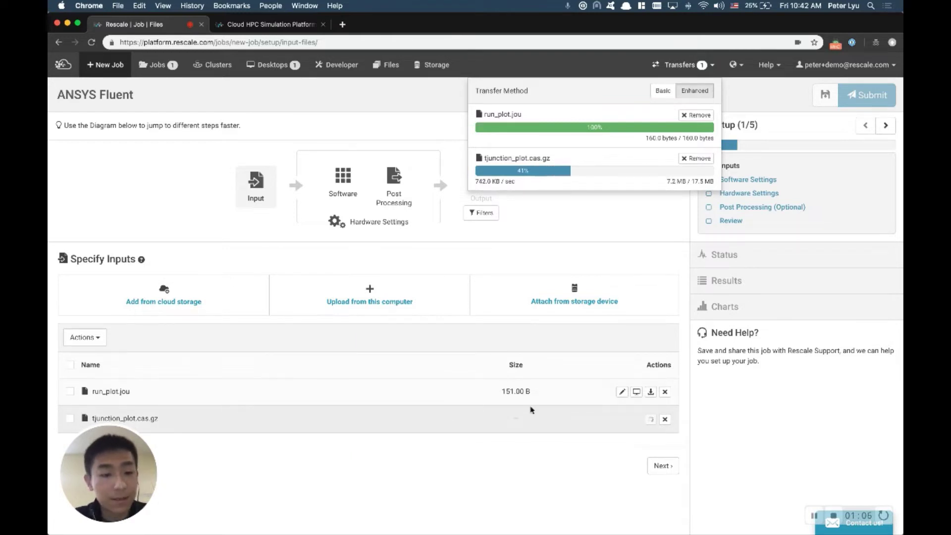
Preview the run_plot.jou journal contents while tjunction_plot.cas.gz finishes uploading (16.65 MB)
{"action": "left_click", "coordinate": [636, 392]}
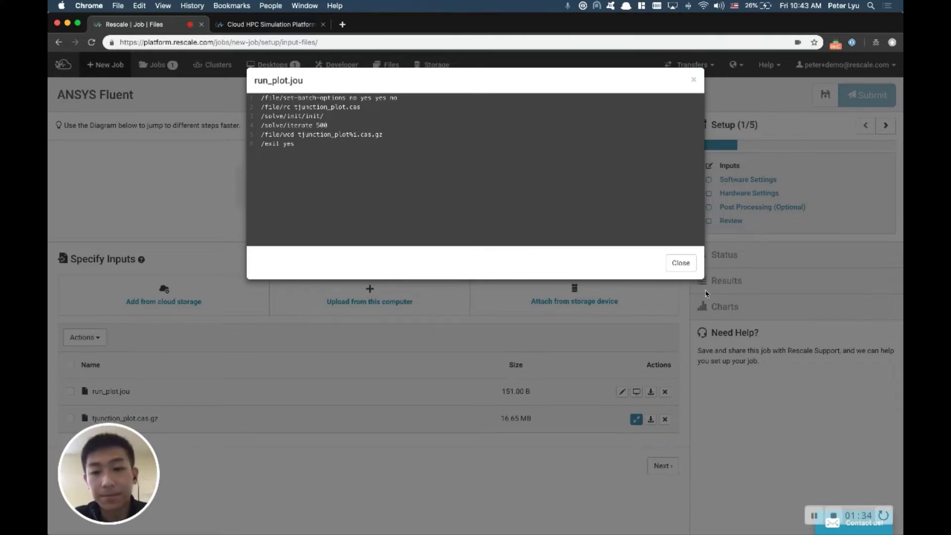
{"action": "left_click", "coordinate": [681, 263]}
{"action": "scroll", "coordinate": [297, 440], "scroll_direction": "down", "scroll_amount": 1}
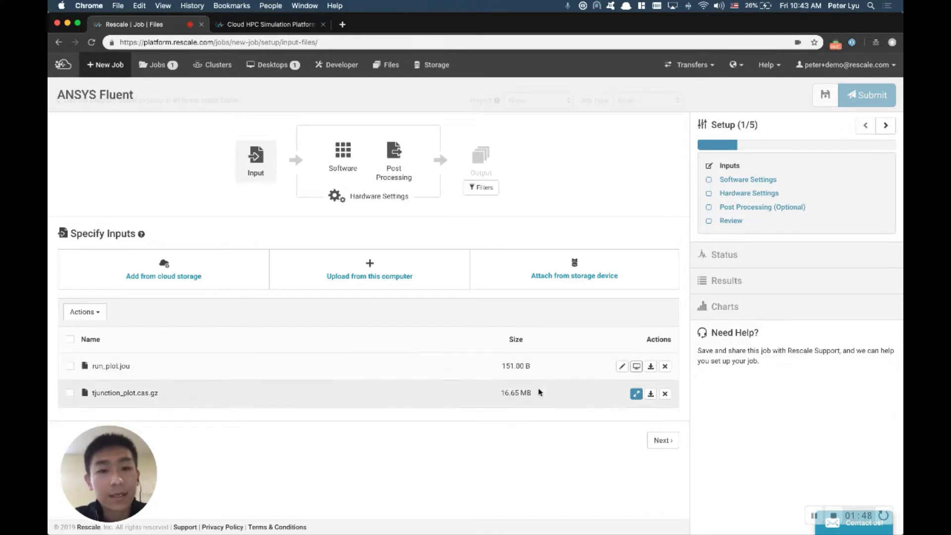
Select ANSYS Fluent version 2019 R1 and autofill run_plot.jou into the launch command
{"action": "left_click", "coordinate": [667, 440]}
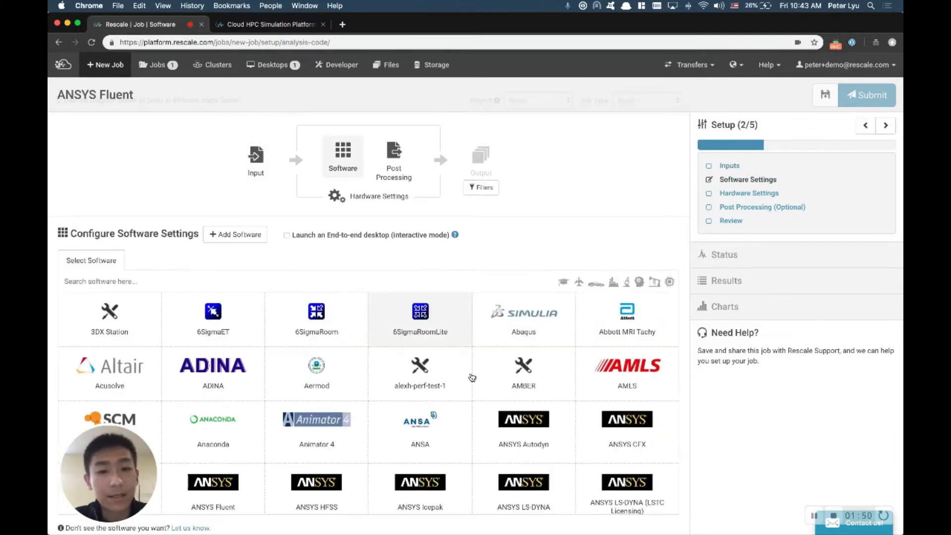
{"action": "scroll", "coordinate": [372, 387], "scroll_direction": "down", "scroll_amount": 1}
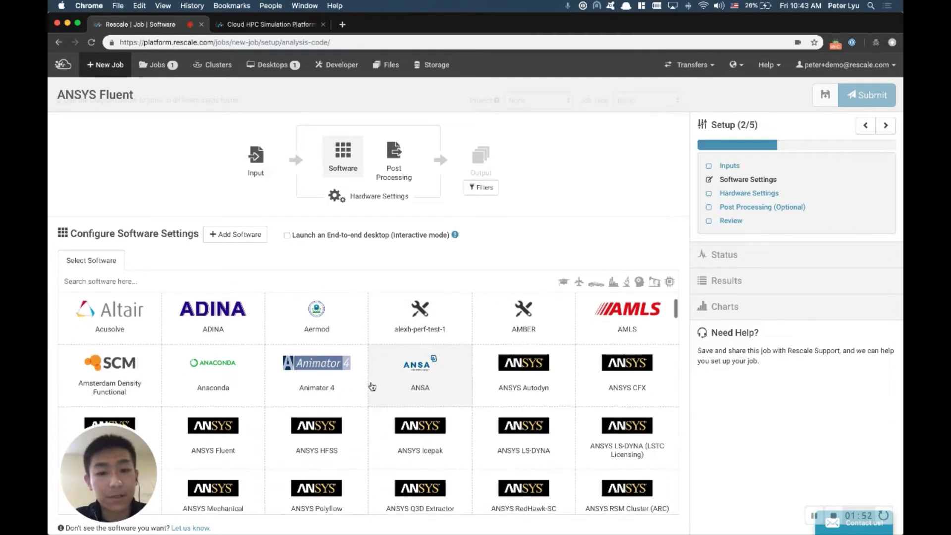
{"action": "type", "text": "fluent"}
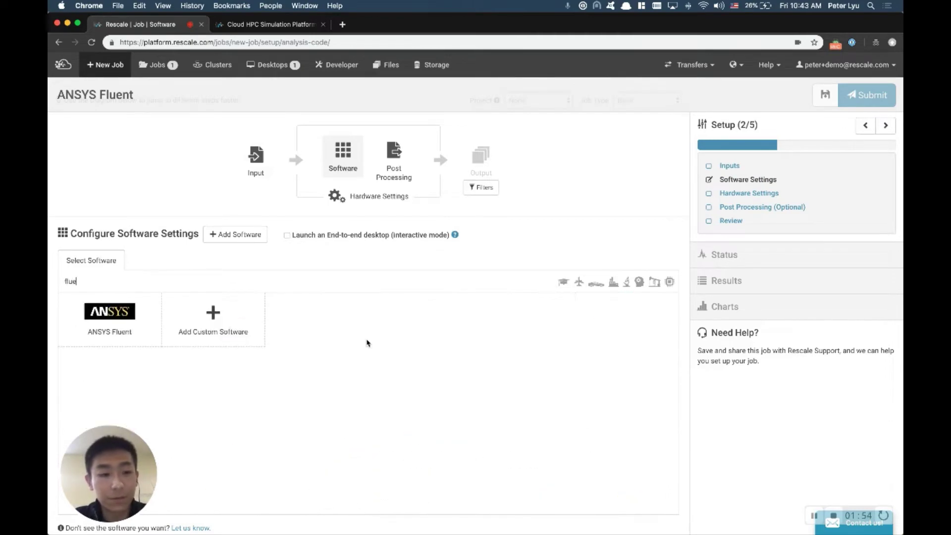
{"action": "left_click", "coordinate": [116, 331]}
{"action": "scroll", "coordinate": [309, 390], "scroll_direction": "down", "scroll_amount": 1}
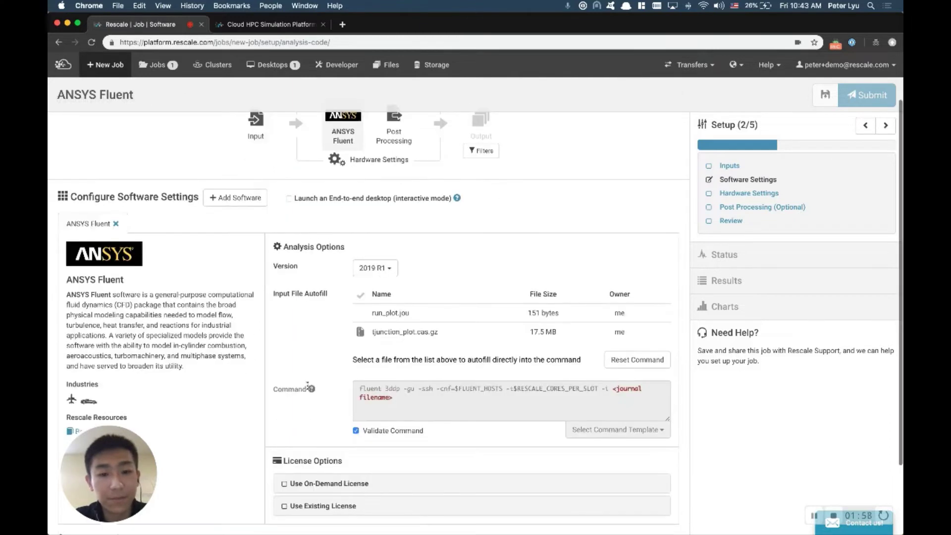
{"action": "left_click", "coordinate": [373, 267]}
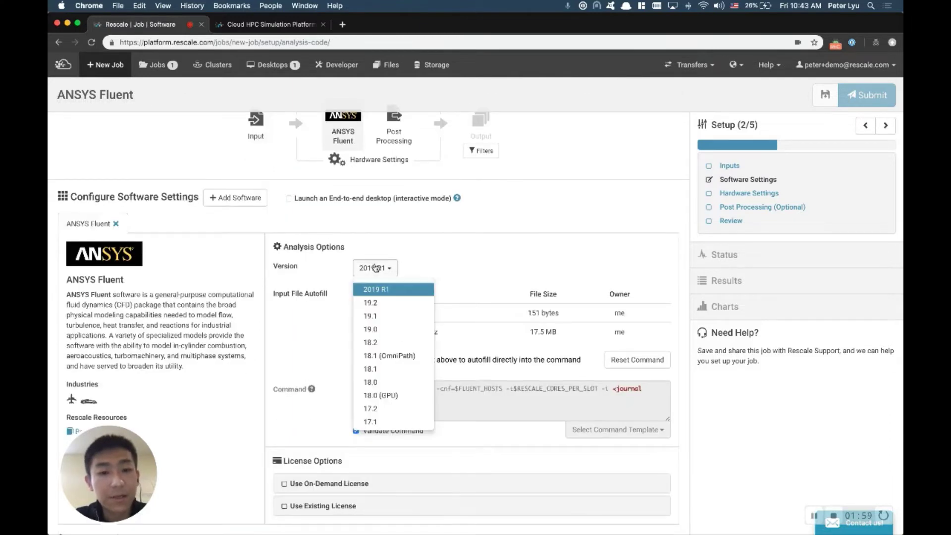
{"action": "left_click", "coordinate": [393, 289]}
{"action": "scroll", "coordinate": [323, 335], "scroll_direction": "down", "scroll_amount": 1}
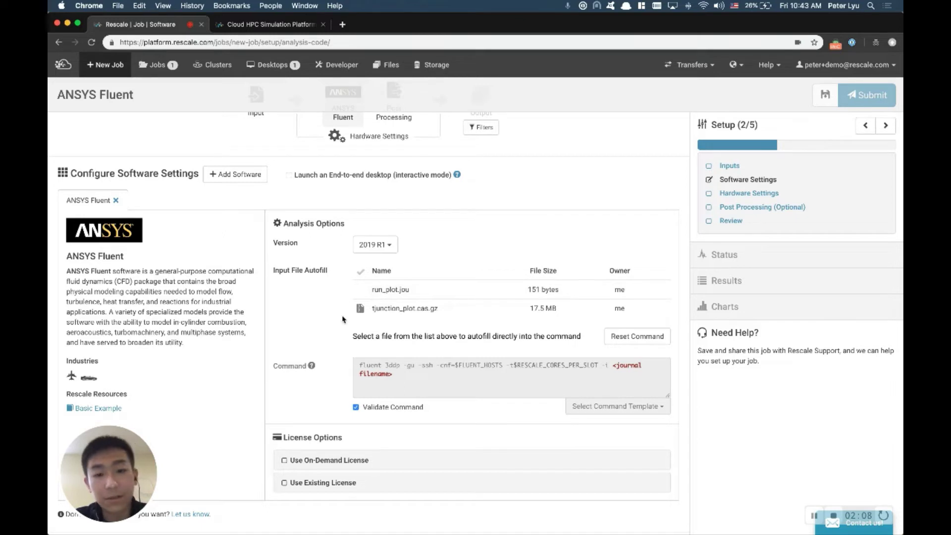
{"action": "left_click", "coordinate": [394, 293]}
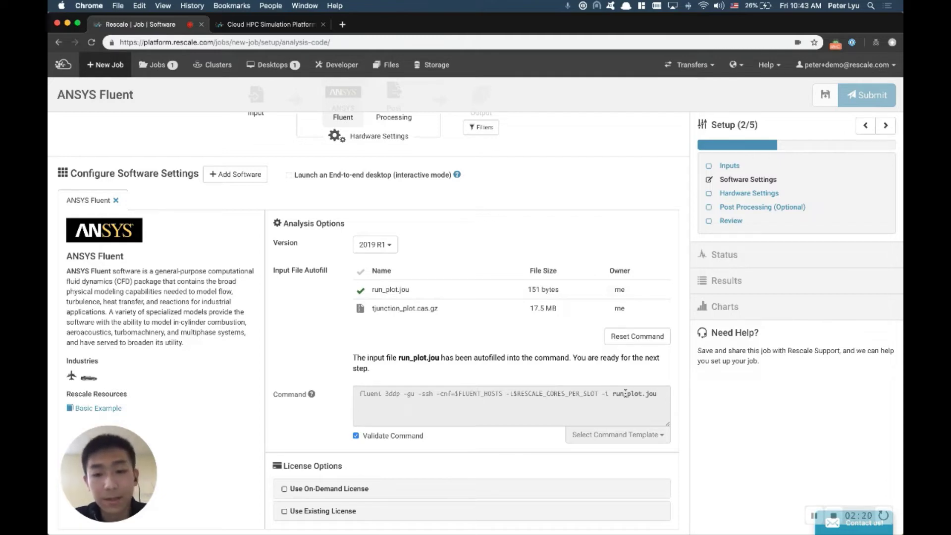
Switch licensing to Use On-Demand License with Rescale Trial as the provider
{"action": "scroll", "coordinate": [297, 429], "scroll_direction": "down", "scroll_amount": 3}
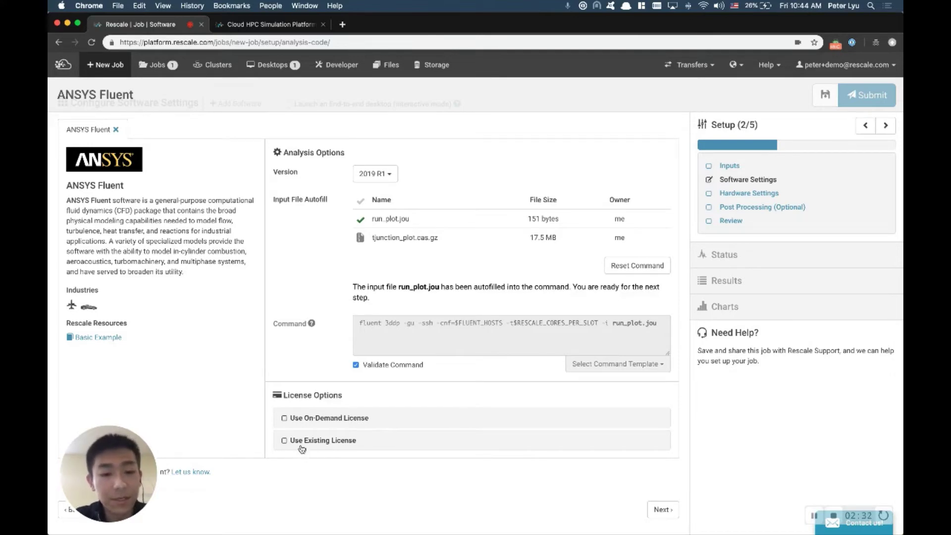
{"action": "left_click", "coordinate": [298, 444]}
{"action": "scroll", "coordinate": [299, 448], "scroll_direction": "down", "scroll_amount": 2}
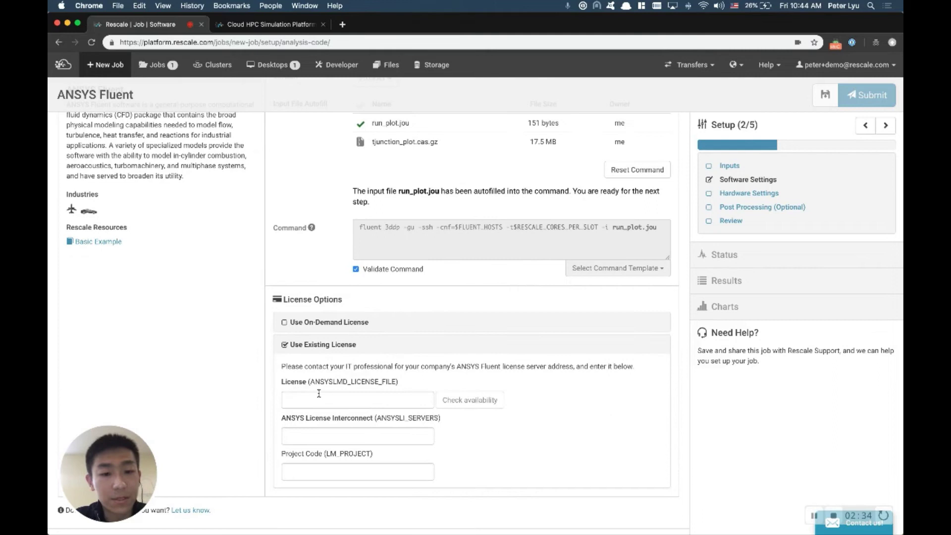
{"action": "left_click", "coordinate": [336, 324]}
{"action": "left_click", "coordinate": [355, 366]}
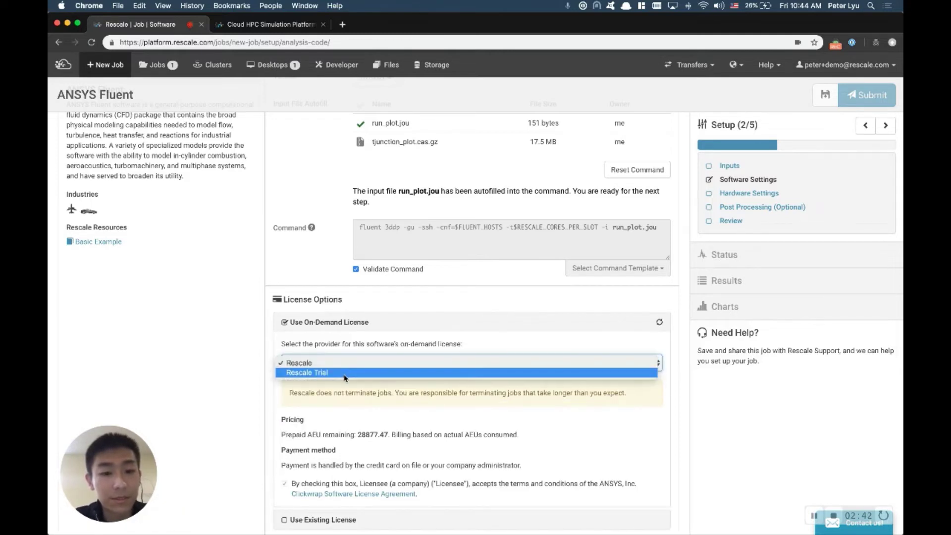
{"action": "left_click", "coordinate": [319, 372]}
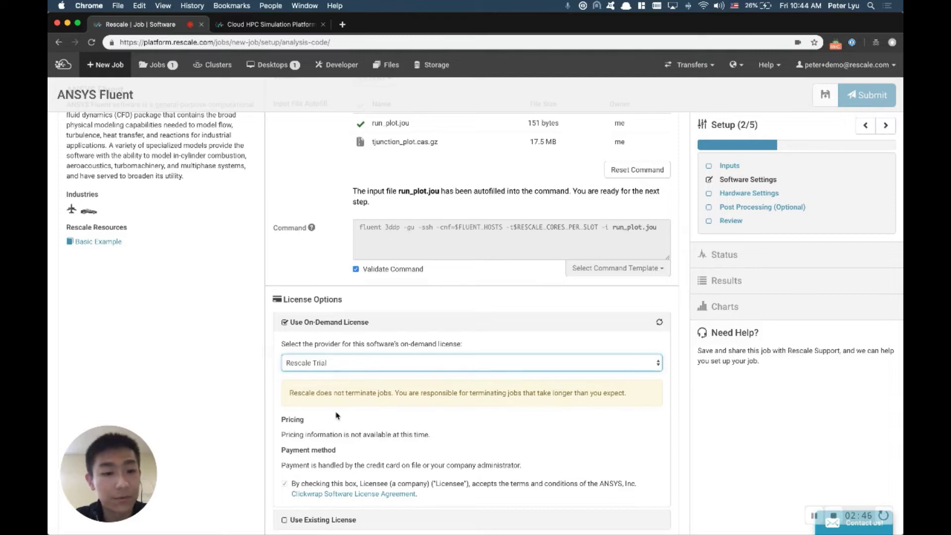
{"action": "scroll", "coordinate": [338, 416], "scroll_direction": "down", "scroll_amount": 2}
{"action": "scroll", "coordinate": [403, 379], "scroll_direction": "up", "scroll_amount": 5}
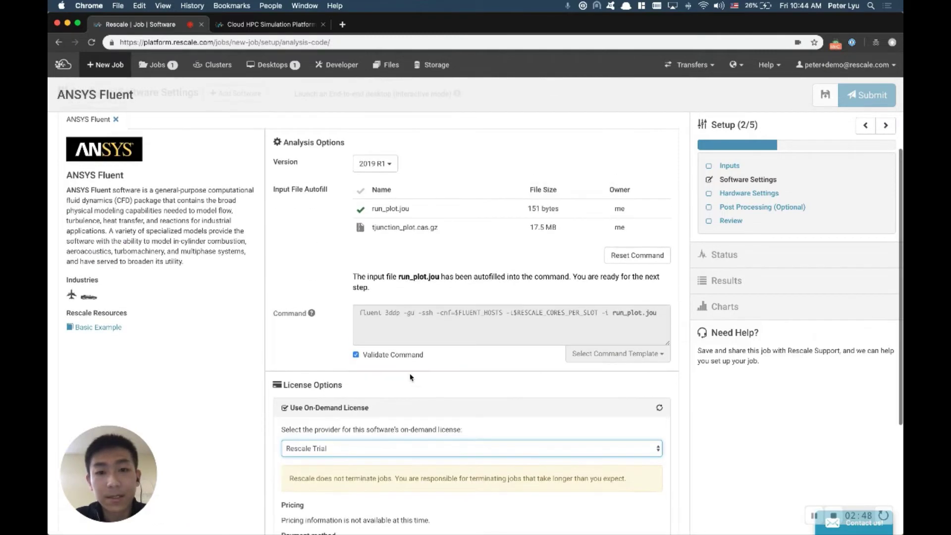
Configure hardware as 18 Onyx cores with a 5-hour maximum job duration
{"action": "left_click", "coordinate": [885, 125]}
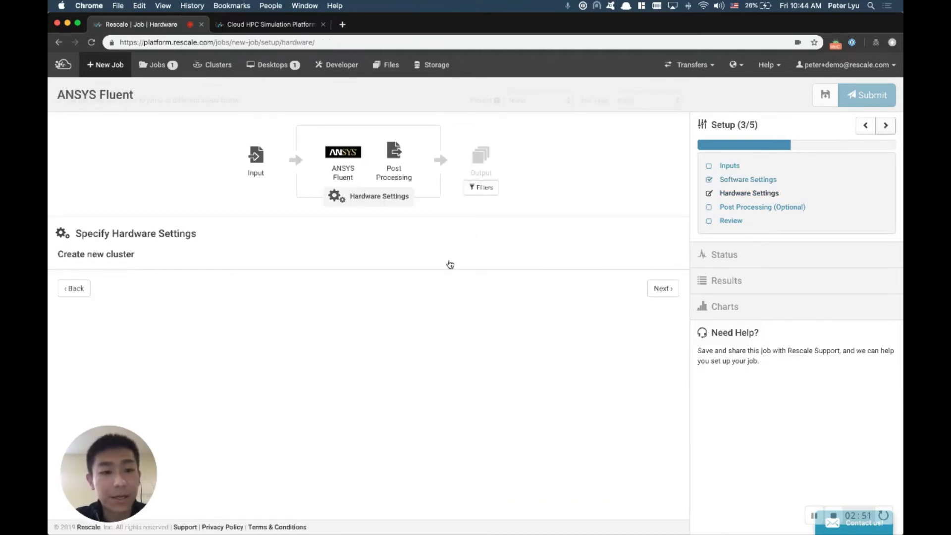
{"action": "scroll", "coordinate": [452, 285], "scroll_direction": "down", "scroll_amount": 3}
{"action": "scroll", "coordinate": [445, 332], "scroll_direction": "up", "scroll_amount": 4}
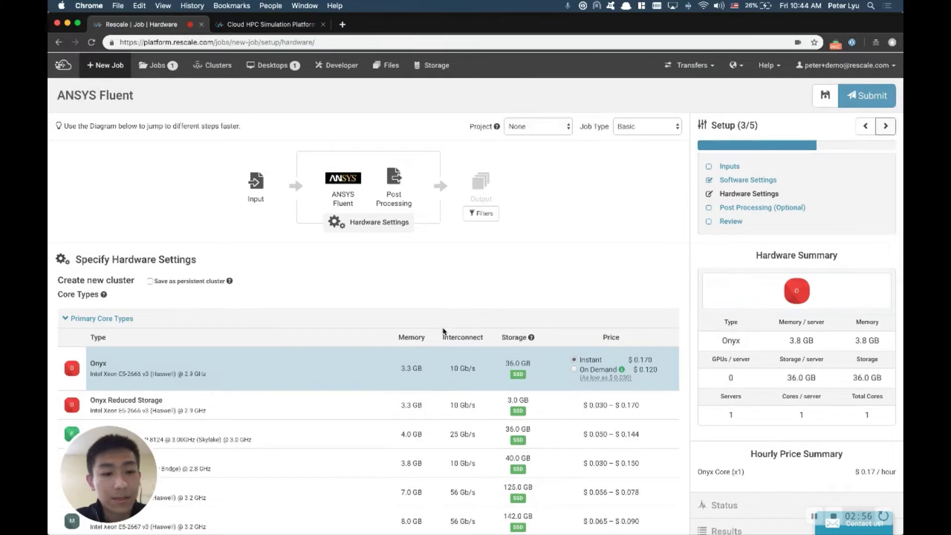
{"action": "scroll", "coordinate": [441, 332], "scroll_direction": "down", "scroll_amount": 3}
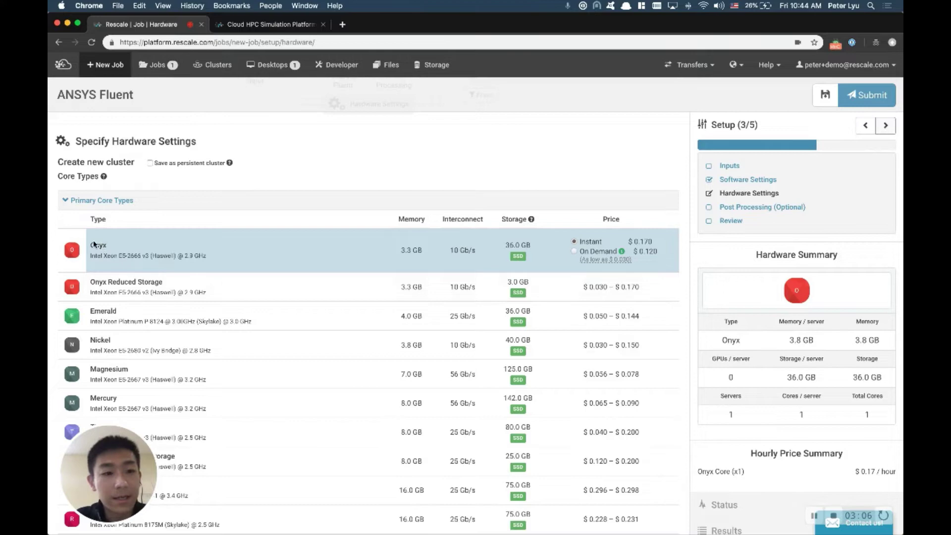
{"action": "scroll", "coordinate": [208, 401], "scroll_direction": "down", "scroll_amount": 10}
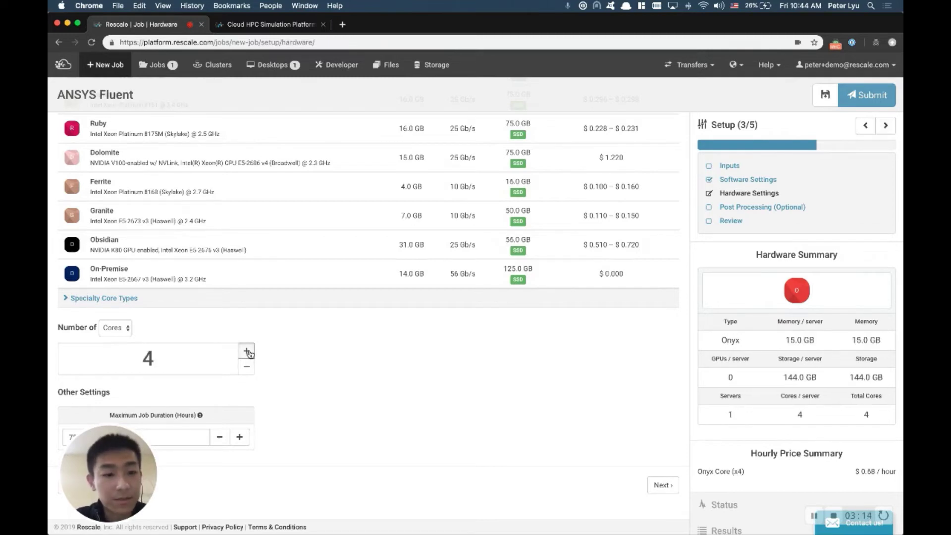
{"action": "left_click", "coordinate": [247, 351]}
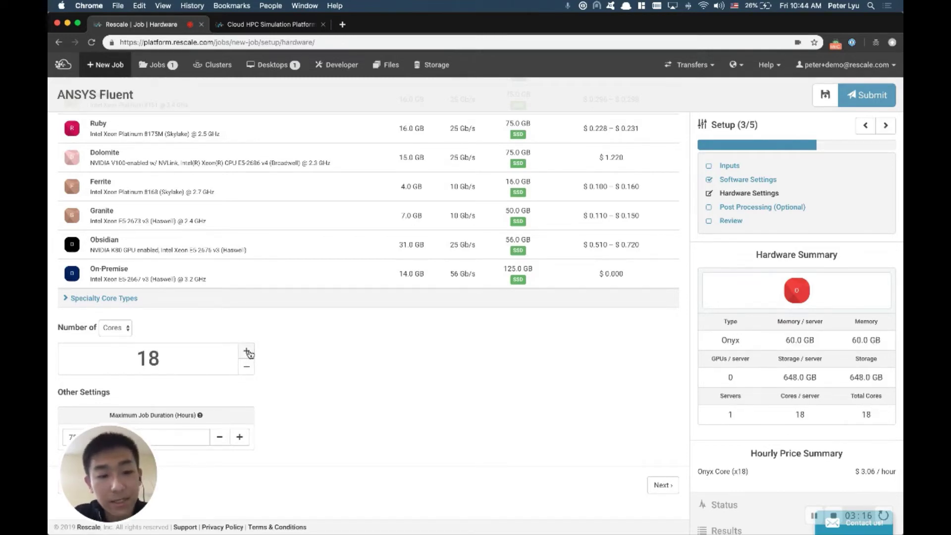
{"action": "left_click_drag", "start_coordinate": [171, 439], "coordinate": [47, 440]}
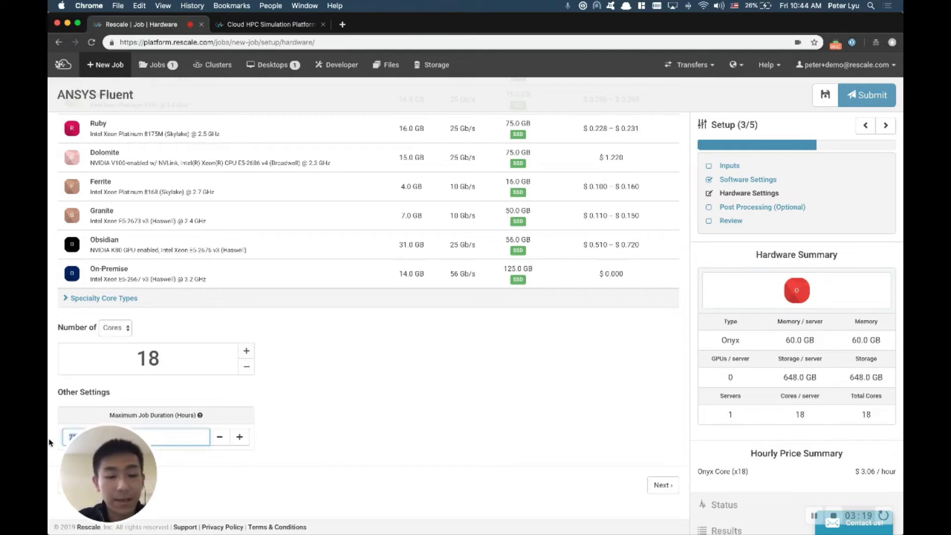
{"action": "type", "text": "5"}
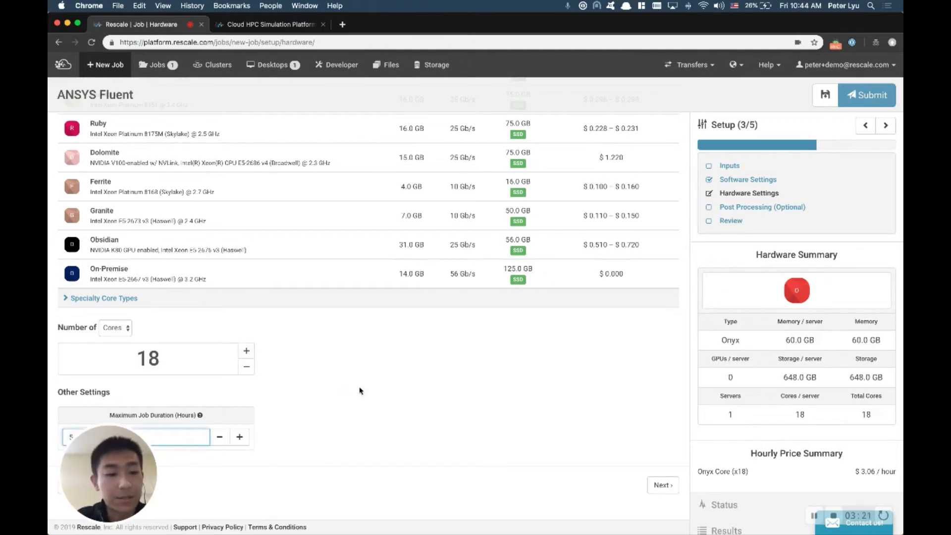
{"action": "left_click", "coordinate": [389, 394]}
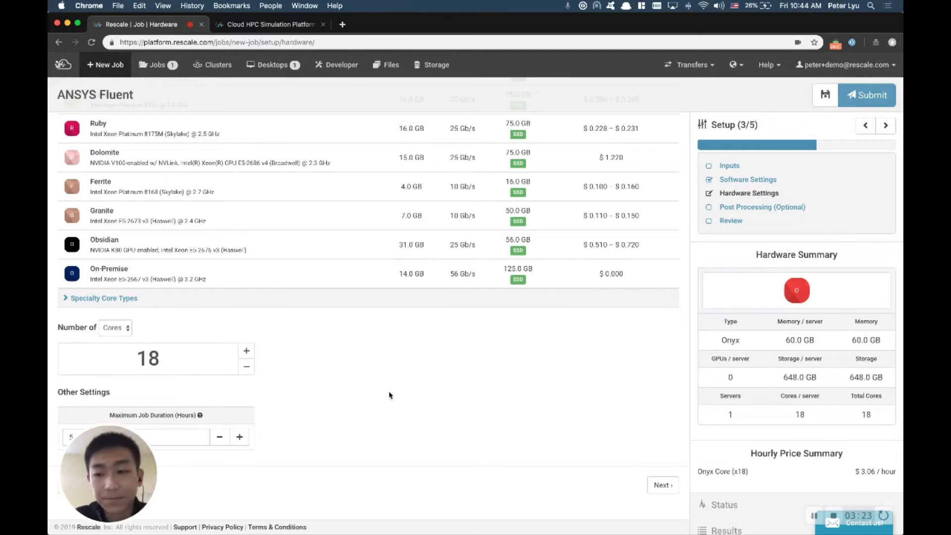
Skip post-processing, review the job, and submit the ANSYS Fluent run
{"action": "left_click", "coordinate": [663, 485]}
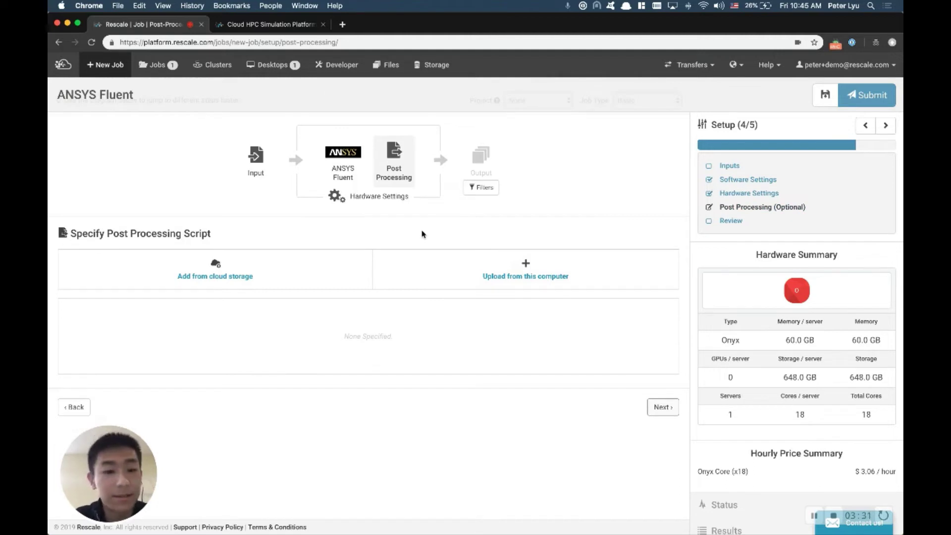
{"action": "left_click", "coordinate": [661, 407]}
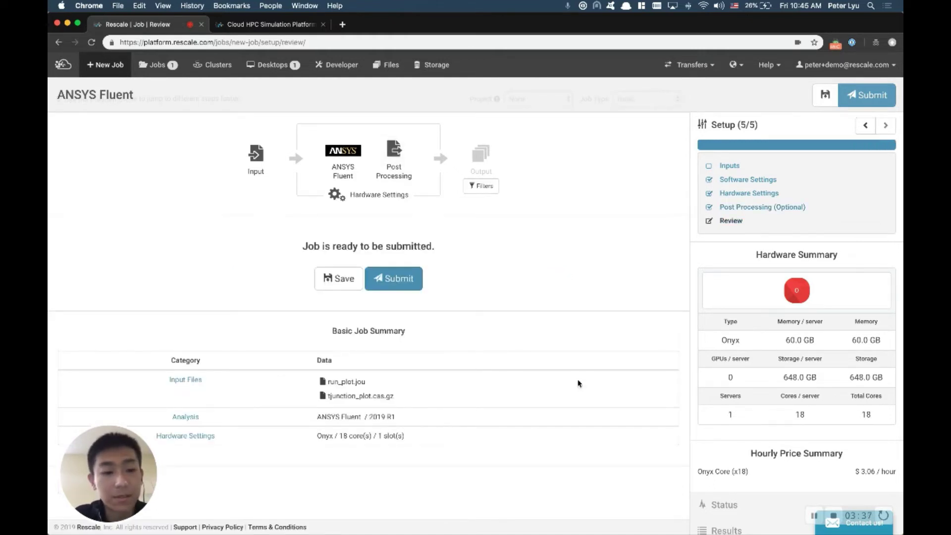
{"action": "left_click", "coordinate": [402, 280]}
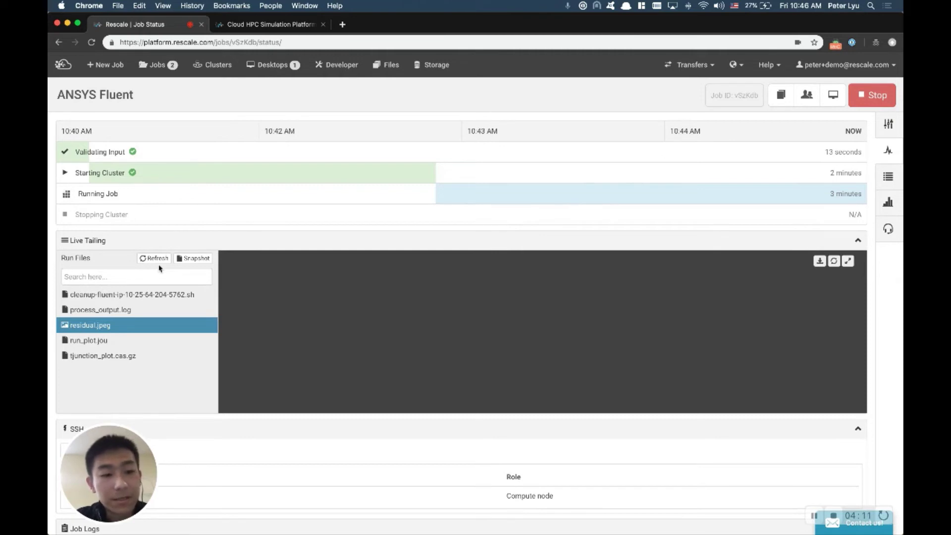
Live-tail process_output.log to watch the Fluent solver residuals per iteration
{"action": "left_click", "coordinate": [102, 311]}
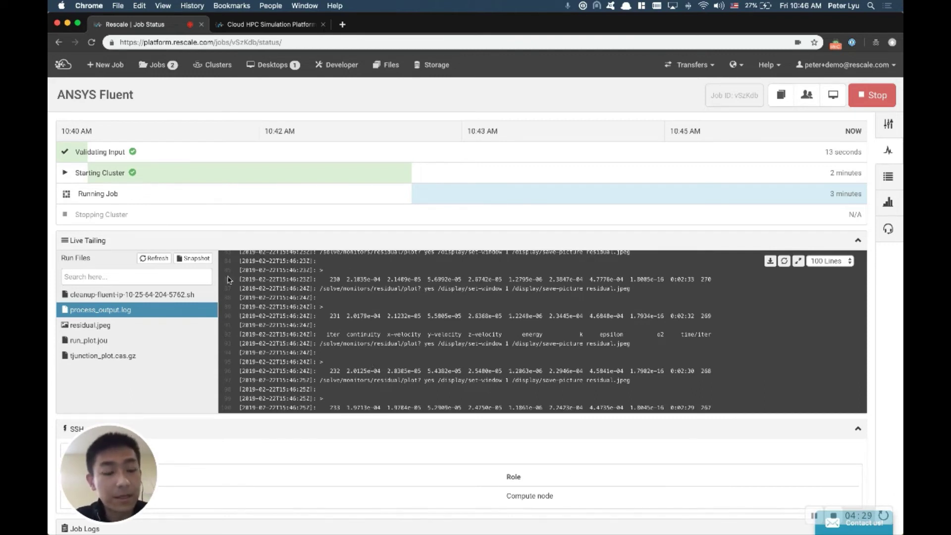
{"action": "left_click", "coordinate": [94, 328]}
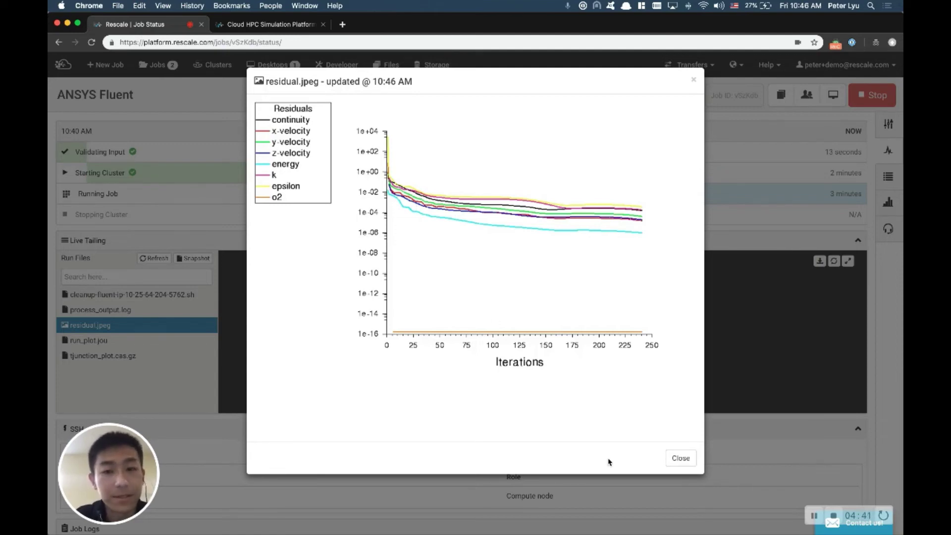
{"action": "left_click", "coordinate": [681, 458]}
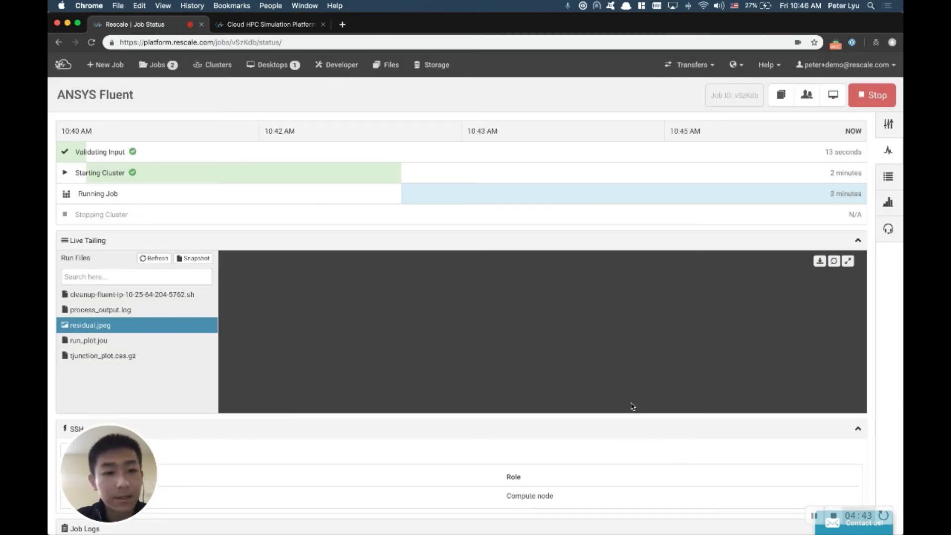
{"action": "scroll", "coordinate": [632, 406], "scroll_direction": "down", "scroll_amount": 1}
{"action": "scroll", "coordinate": [631, 404], "scroll_direction": "down", "scroll_amount": 1}
{"action": "scroll", "coordinate": [632, 408], "scroll_direction": "up", "scroll_amount": 2}
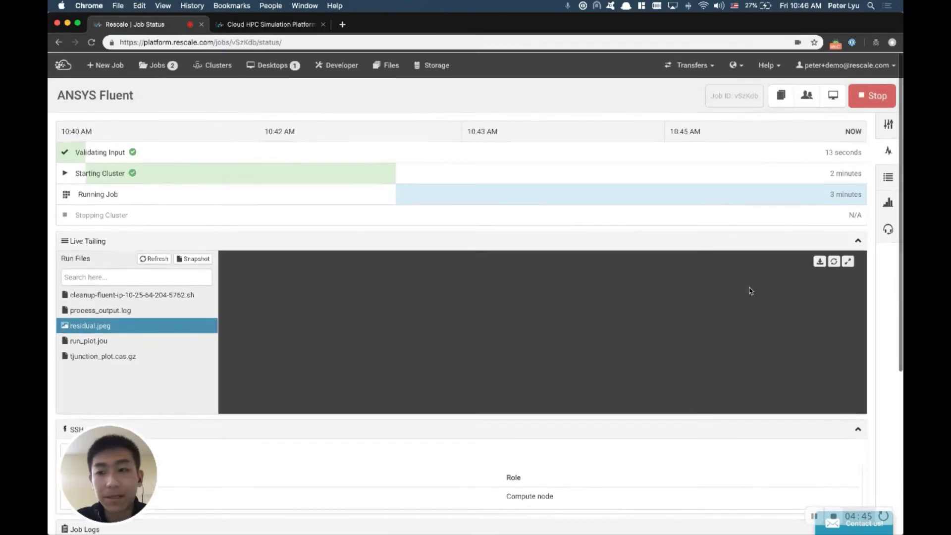
Show the job's Results page with six output files, including tjunction_plot0242.cas.gz and .dat.gz
{"action": "left_click", "coordinate": [888, 179]}
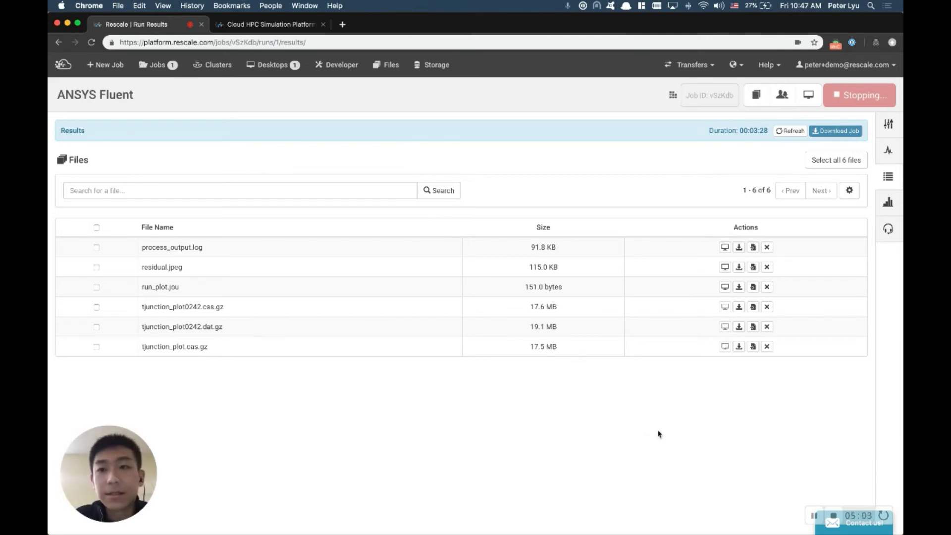
From Help documentation, go through ANSYS Resources > ANSYS Fluent to the ANSYS Fluent Batch Examples article
{"action": "left_click", "coordinate": [771, 66]}
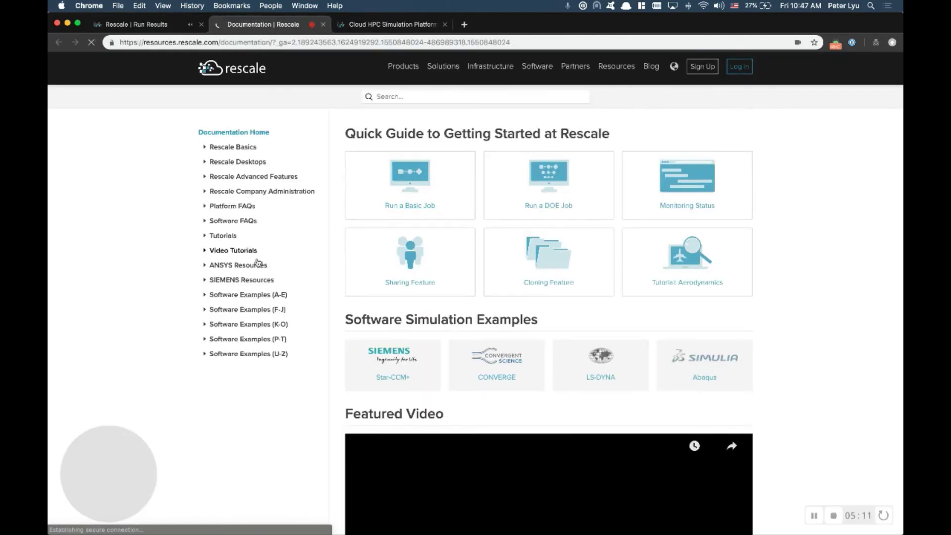
{"action": "left_click", "coordinate": [228, 266]}
{"action": "scroll", "coordinate": [236, 342], "scroll_direction": "down", "scroll_amount": 3}
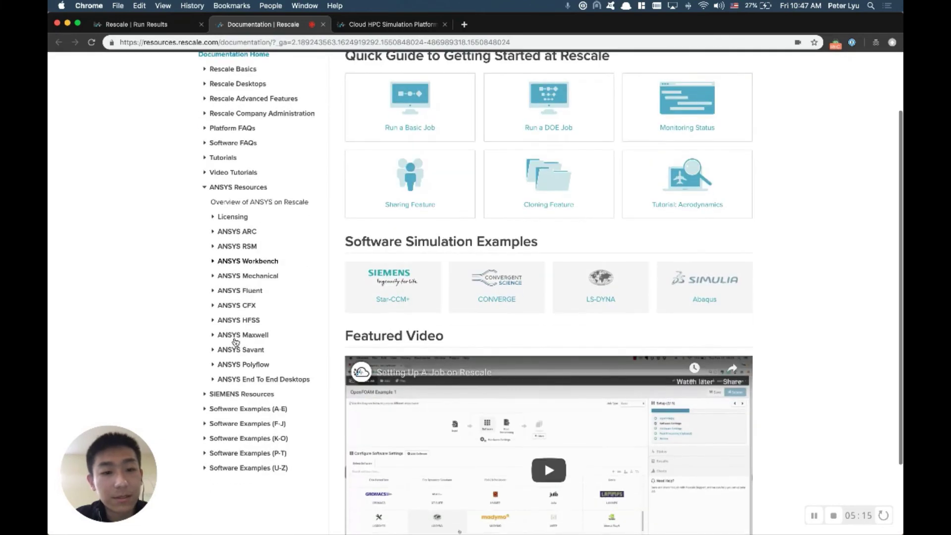
{"action": "left_click", "coordinate": [243, 291]}
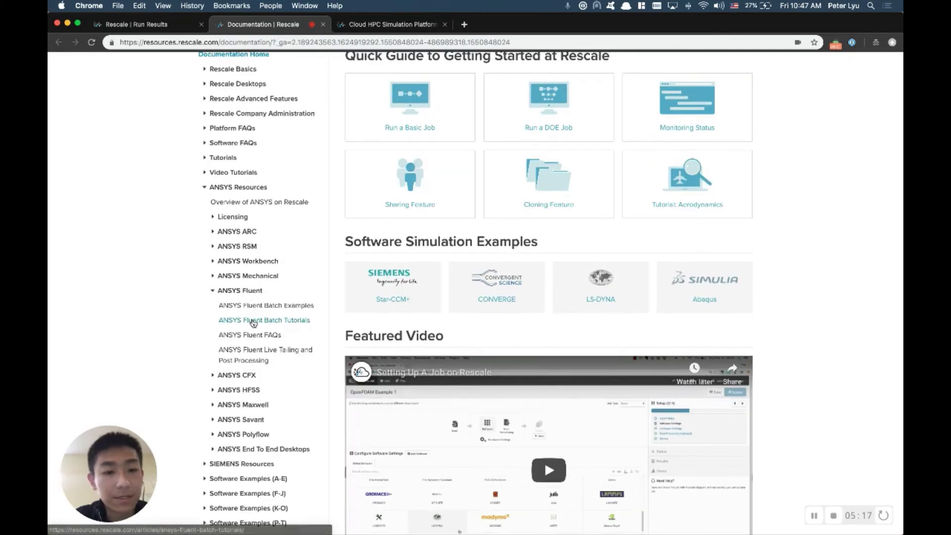
{"action": "scroll", "coordinate": [250, 320], "scroll_direction": "down", "scroll_amount": 1}
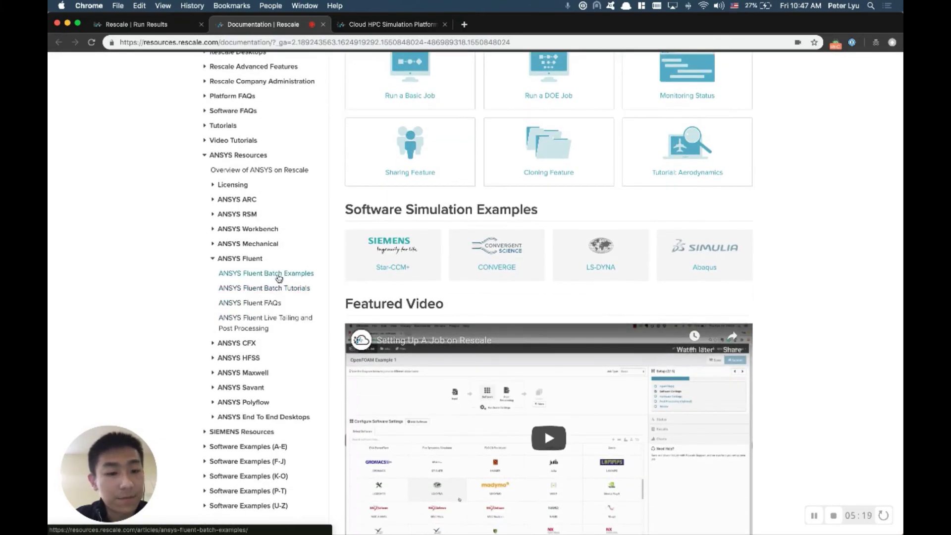
{"action": "left_click", "coordinate": [279, 275]}
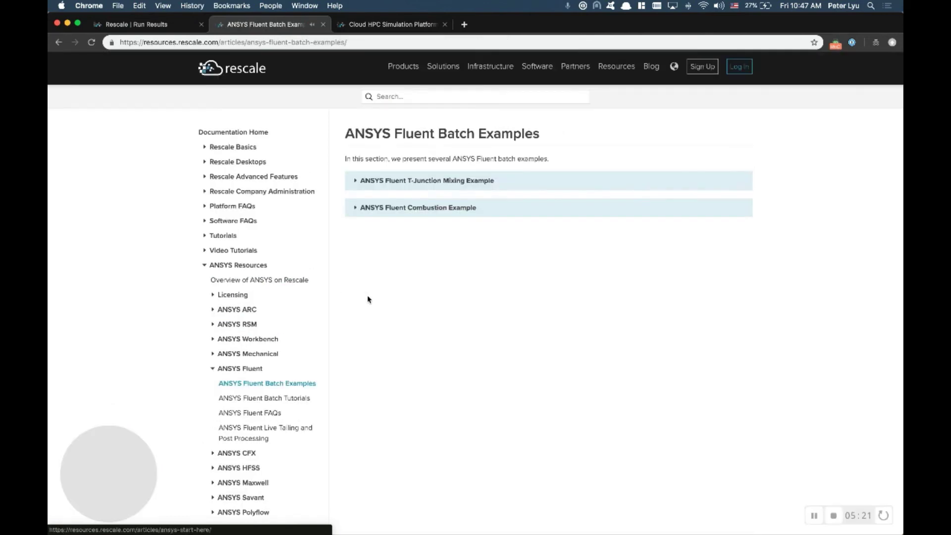
Expand the ANSYS Fluent T-Junction Mixing Example and scroll through its setup details
{"action": "left_click", "coordinate": [439, 181]}
{"action": "scroll", "coordinate": [435, 276], "scroll_direction": "down", "scroll_amount": 2}
{"action": "scroll", "coordinate": [435, 276], "scroll_direction": "down", "scroll_amount": 5}
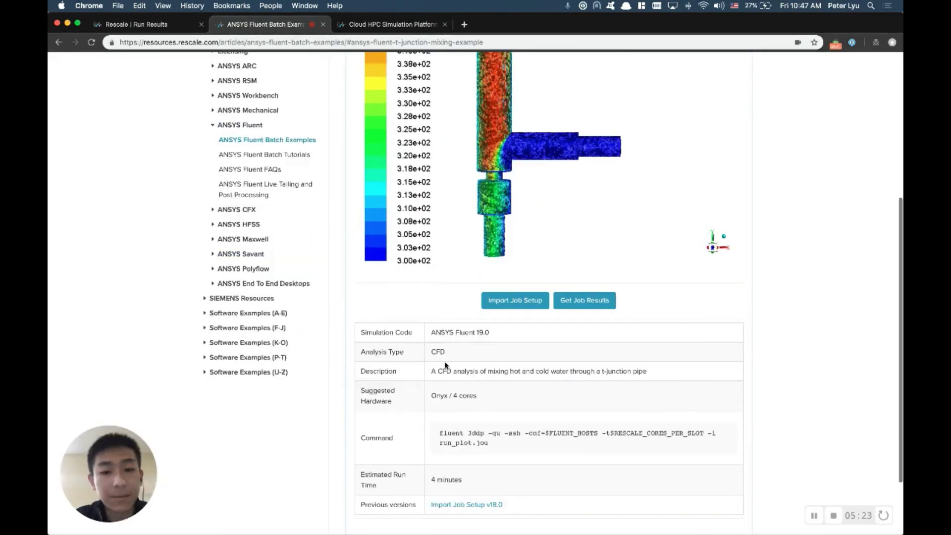
{"action": "scroll", "coordinate": [438, 336], "scroll_direction": "up", "scroll_amount": 9}
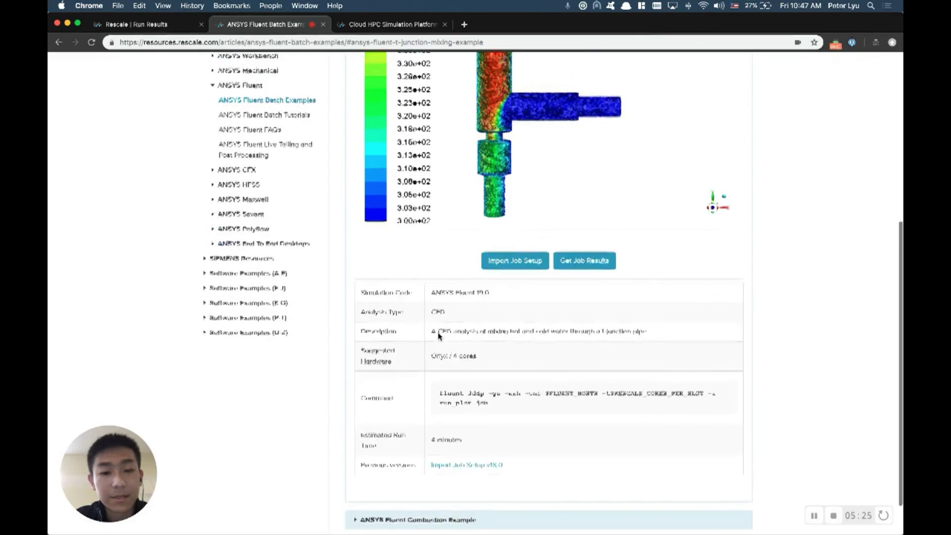
{"action": "scroll", "coordinate": [440, 299], "scroll_direction": "down", "scroll_amount": 2}
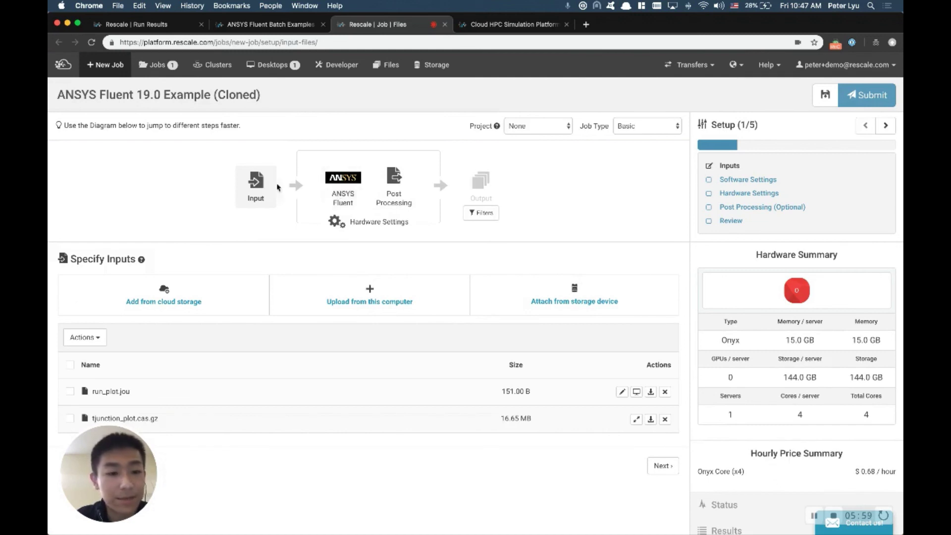
Move the cloned job through Software Settings (Fluent 19.0) to Hardware Settings with 4 Onyx cores
{"action": "left_click", "coordinate": [329, 189]}
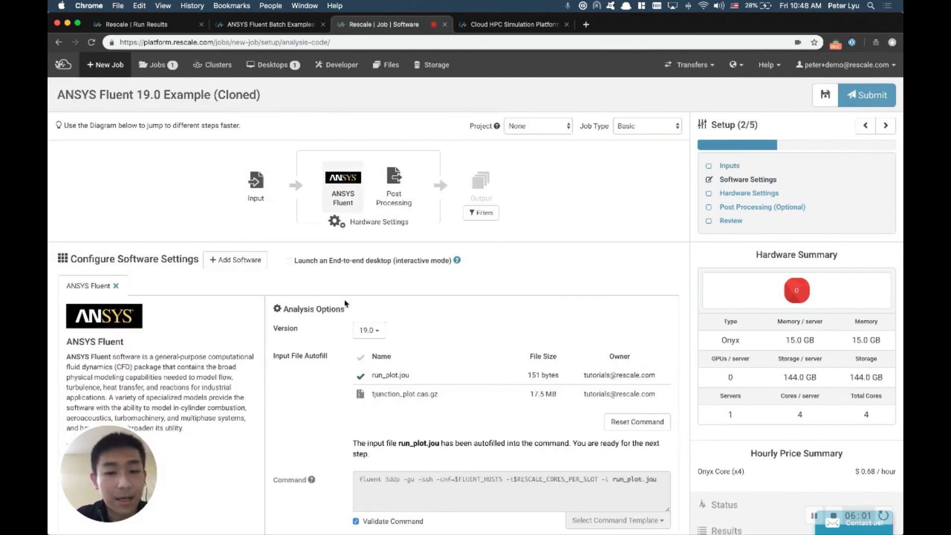
{"action": "left_click", "coordinate": [372, 223]}
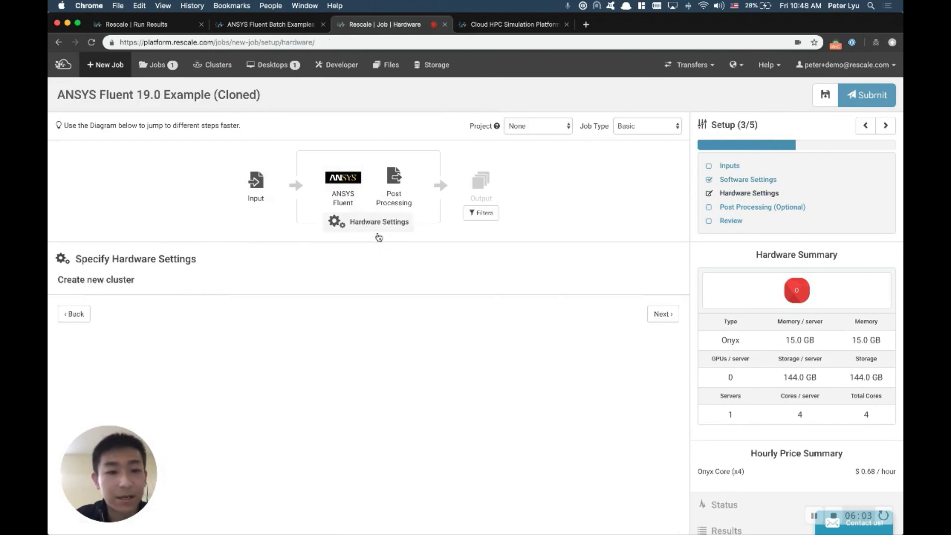